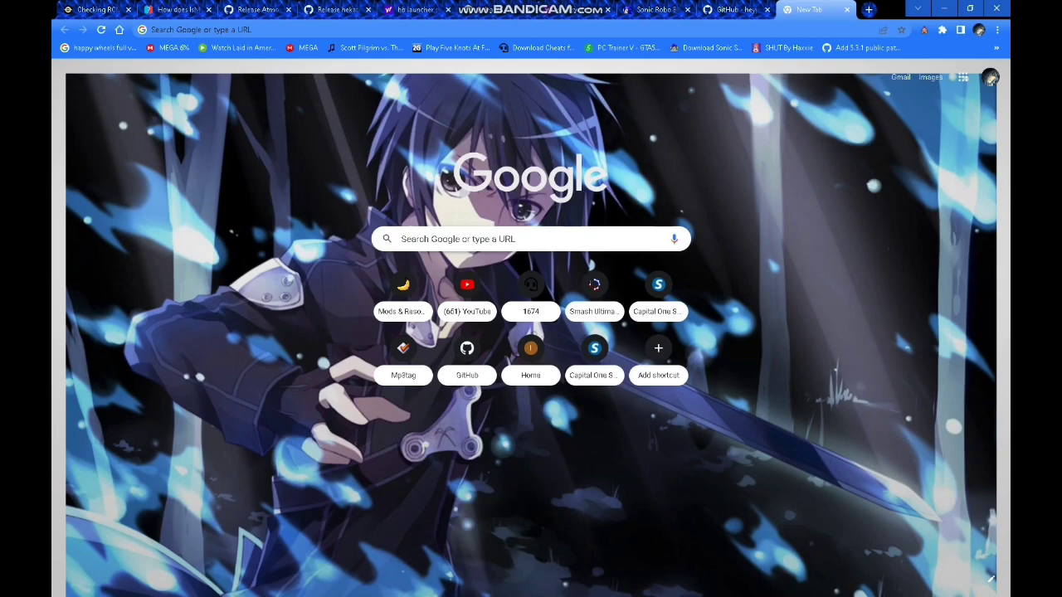
- Open the SRB2 Switch v2.2.10 release from the heyjoeway/SRB2 repository and download srb2switch22_2.2.10.full.zip
key("ctrl+shift+Tab")
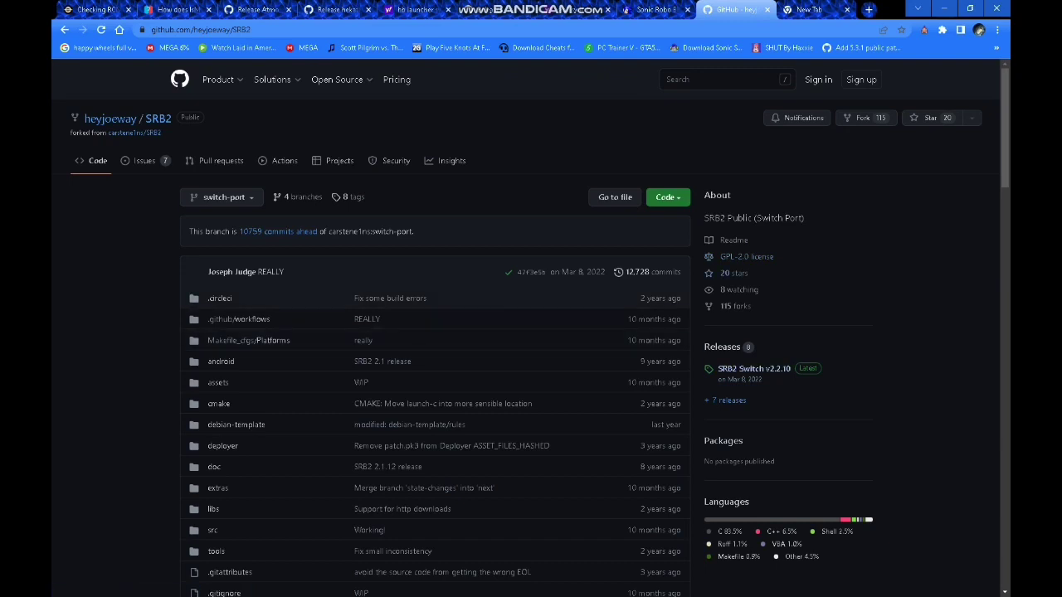
left_click(754, 368)
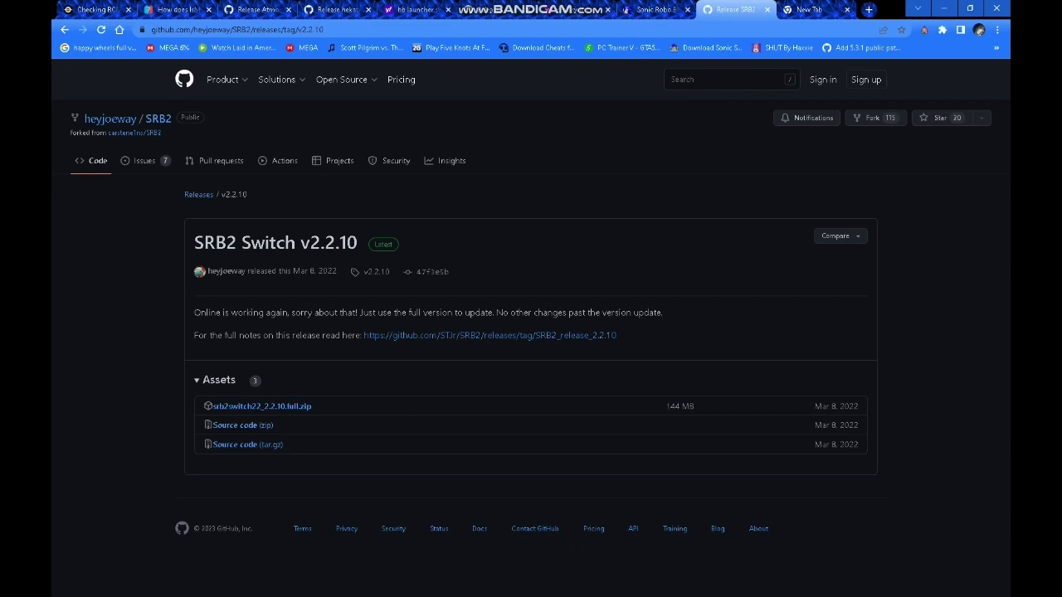
left_click(261, 406)
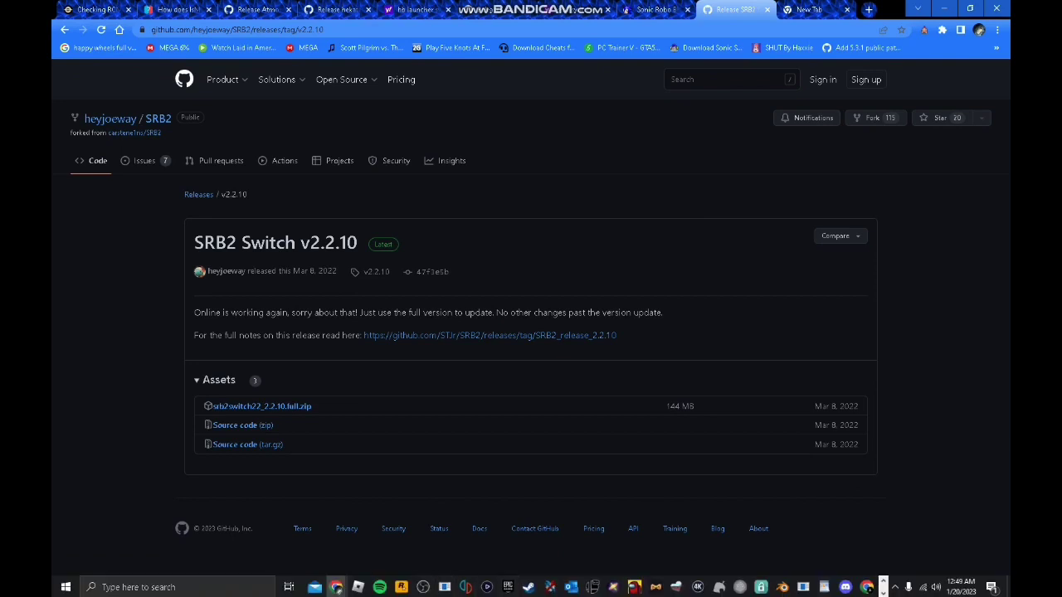
- Switch to the srb2switch22_2.2.10.full.zip archive in WinRAR and extract it to D:\Downloads\srb2switch22_2.2.10.full
left_click(883, 585)
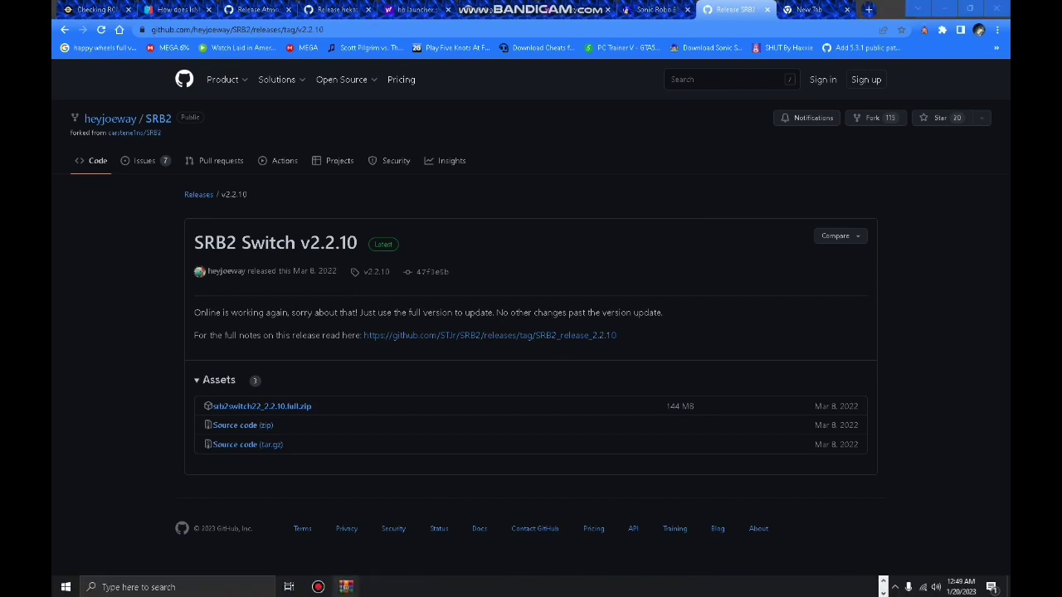
left_click(346, 587)
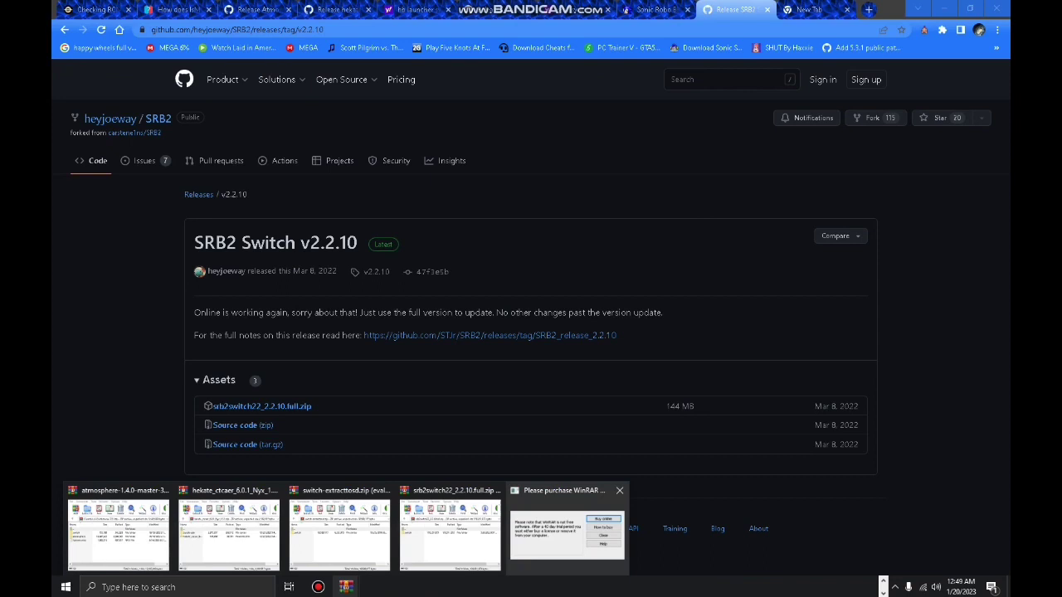
left_click(456, 531)
left_click(200, 313)
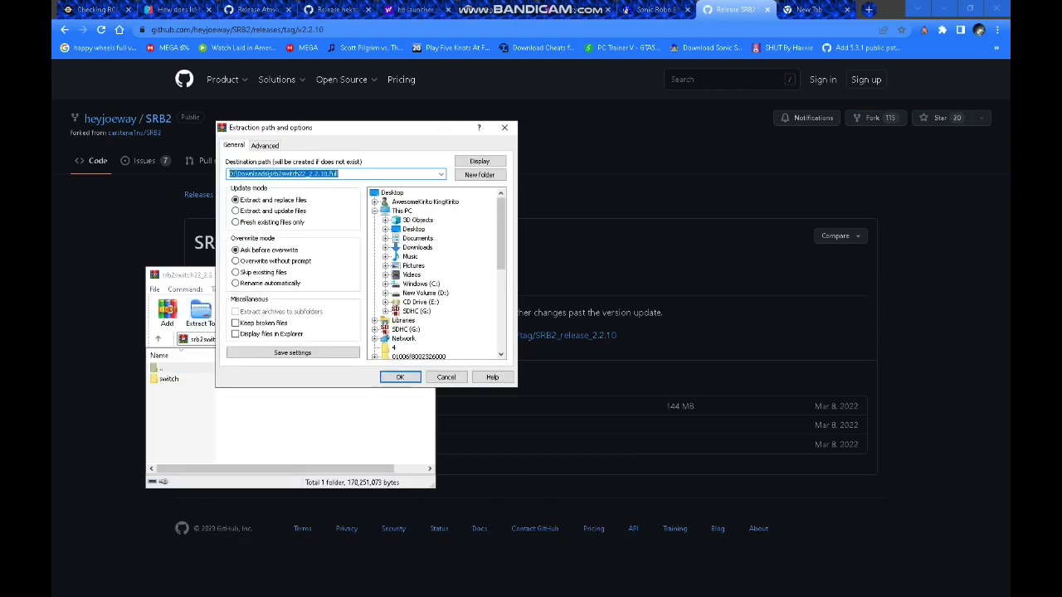
key("Return")
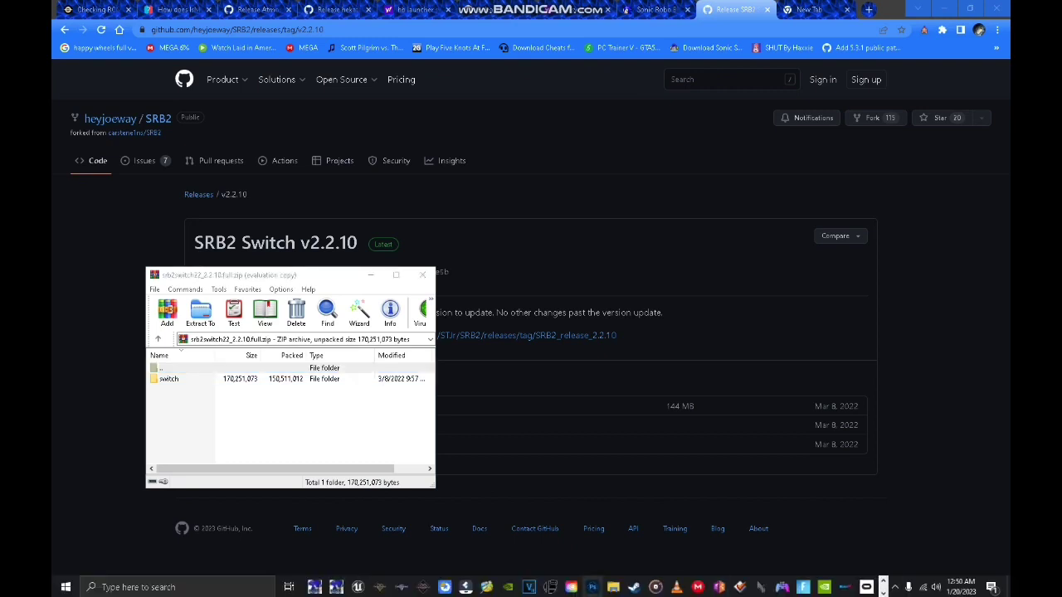
- Switch to File Explorer and open the extracted srb2switch22_2.2.10.full folder in Downloads on New Volume (D:)
left_click(613, 588)
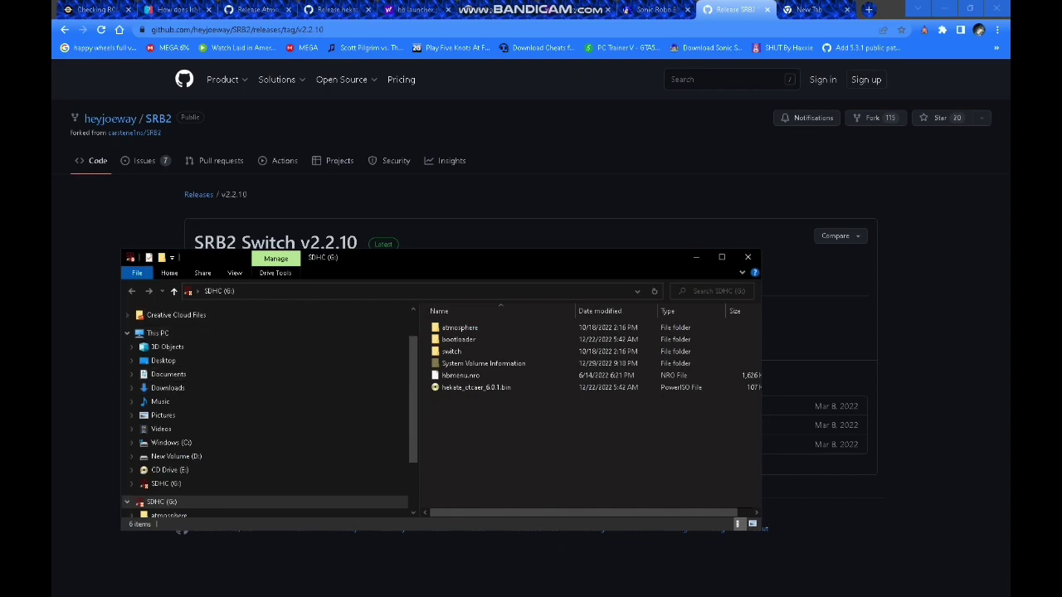
left_click(176, 456)
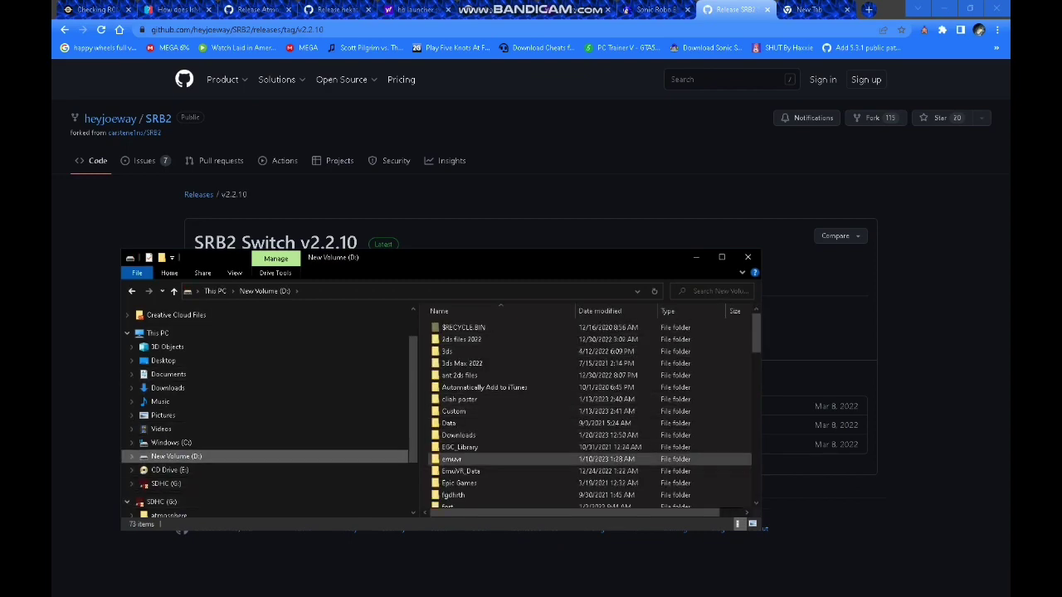
double_click(458, 434)
scroll(498, 442, "down", 3)
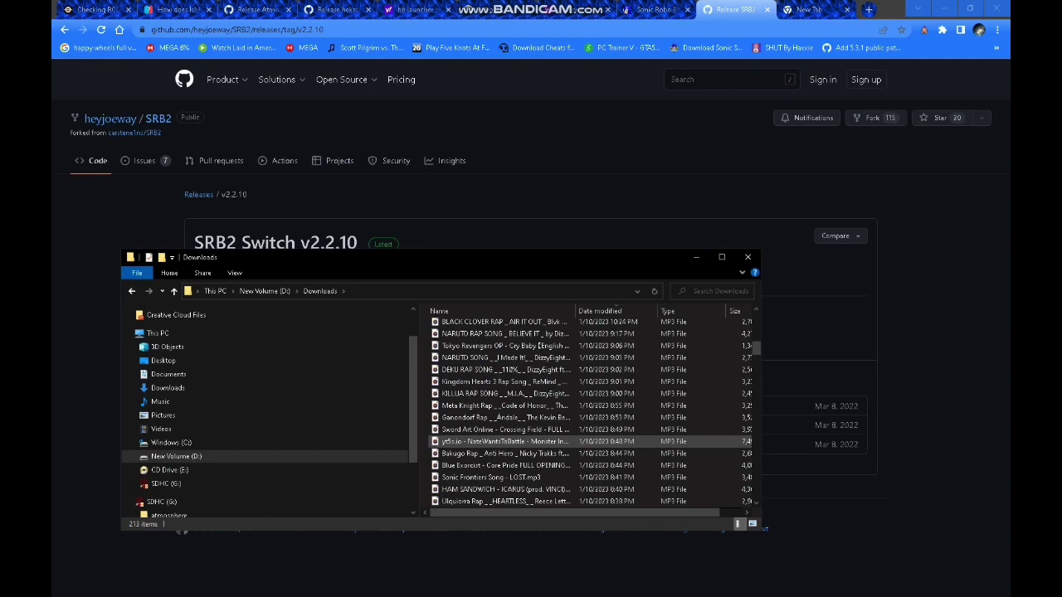
scroll(498, 442, "down", 15)
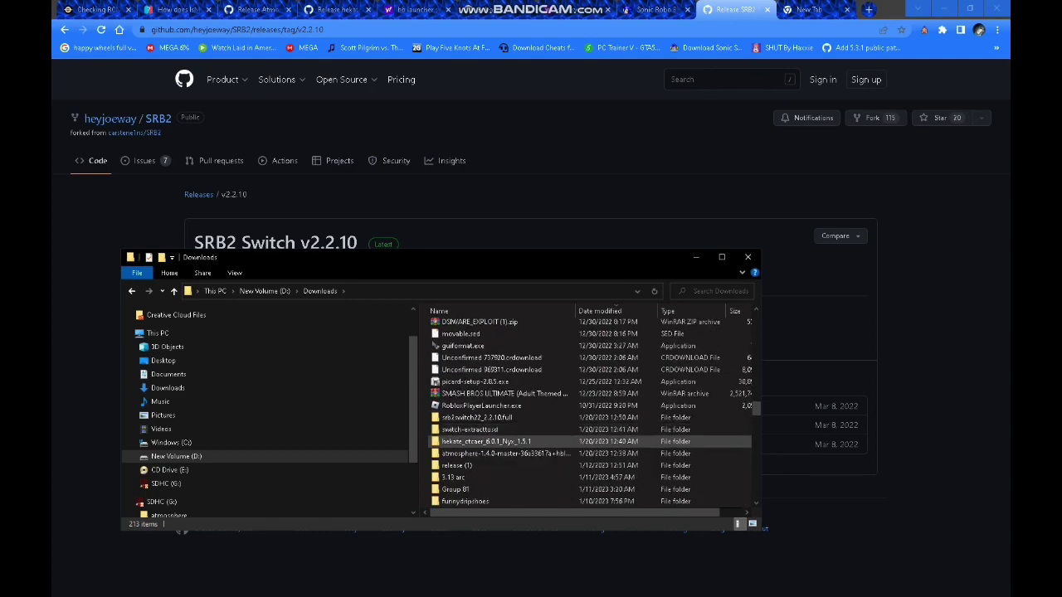
double_click(477, 417)
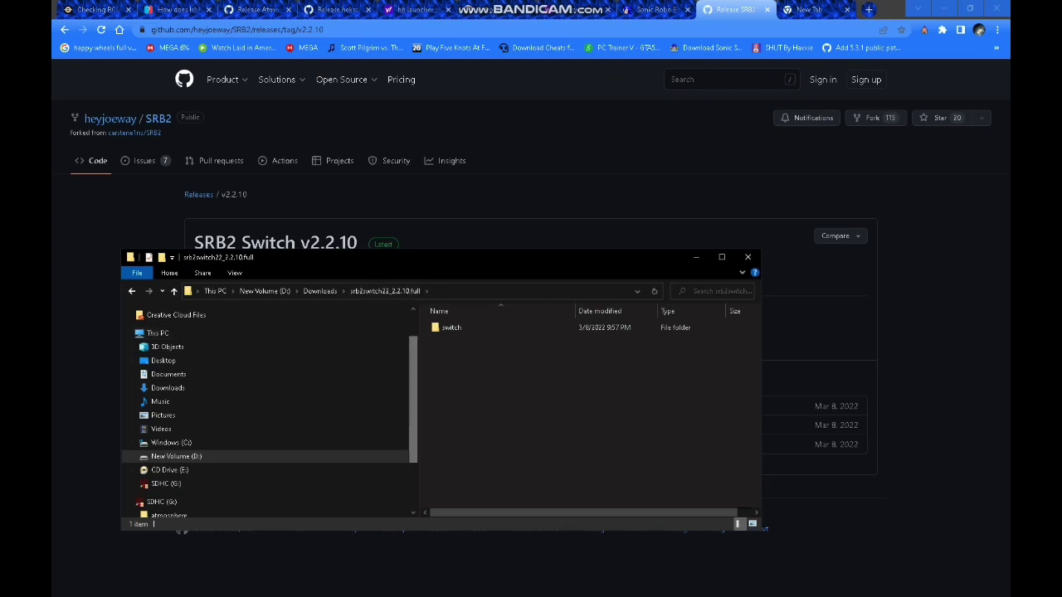
- Copy the extracted switch folder to the root of the SDHC (G:) card
scroll(266, 406, "down", 2)
left_click(477, 329)
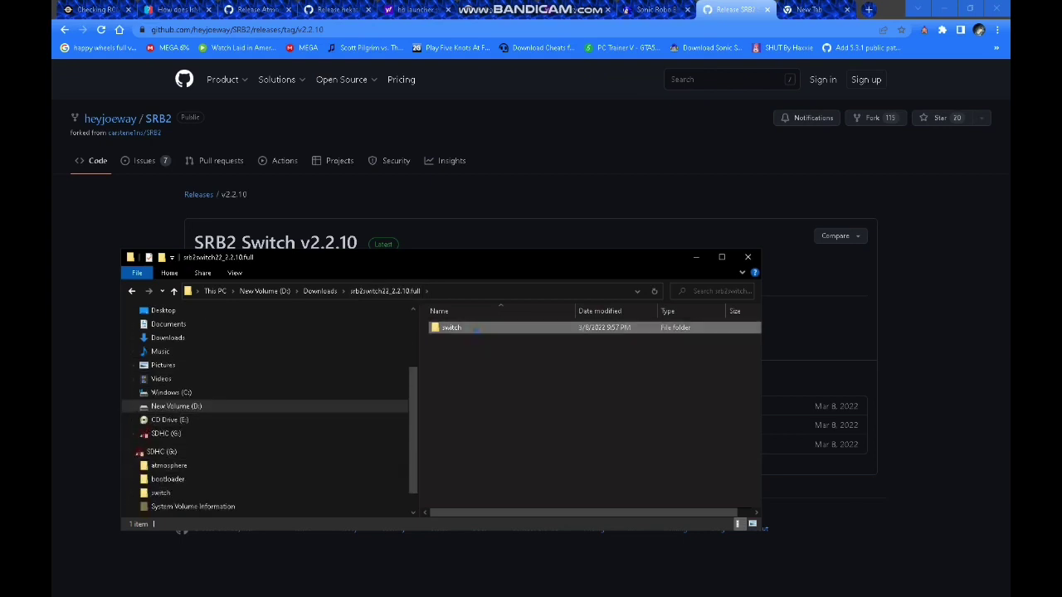
left_click_drag(475, 328, 197, 452)
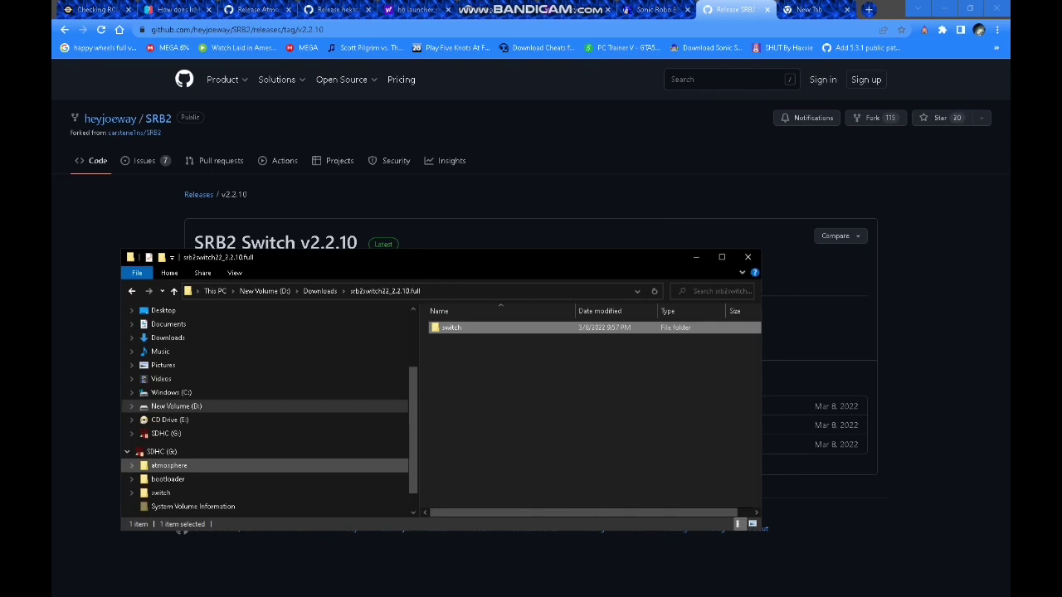
- Check the contents of the srb2switch22 folder inside the switch folder on the SDHC (G:) card
left_click(162, 451)
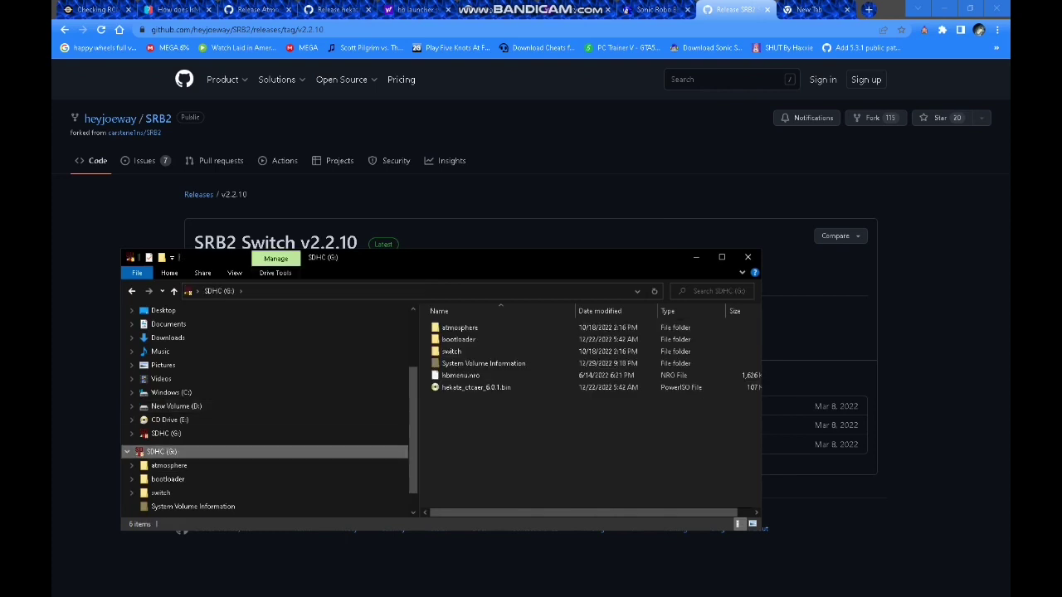
double_click(451, 351)
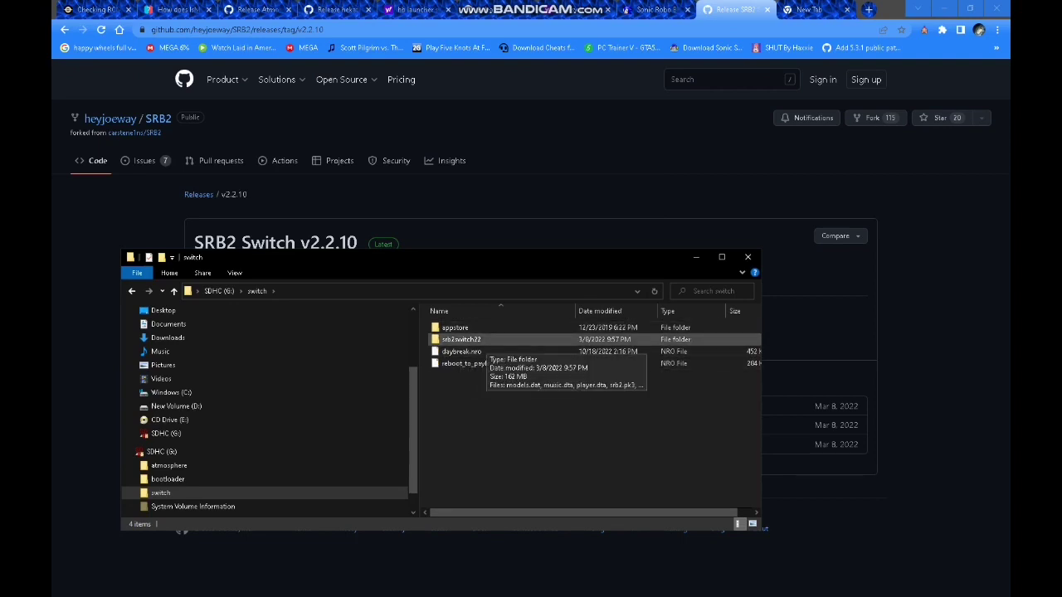
double_click(477, 340)
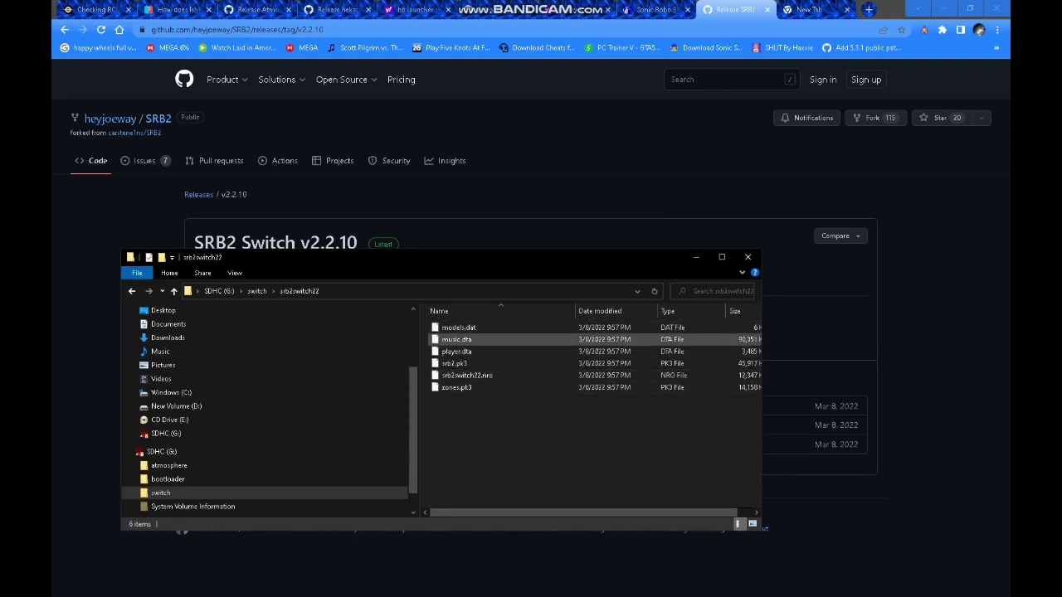
key("alt+Left")
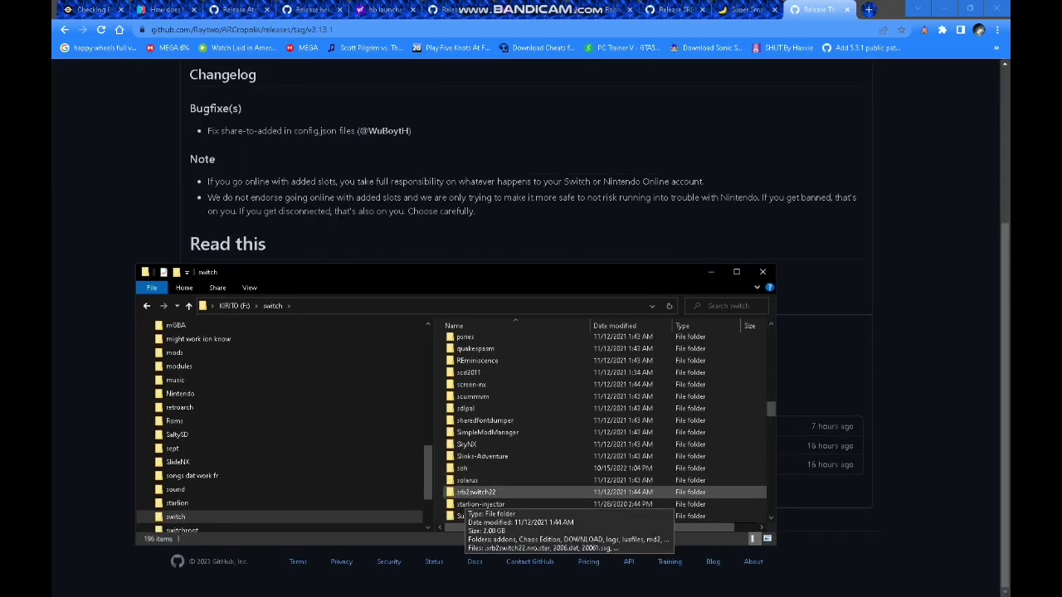
- Examine the add-on files in the DOWNLOAD folder of srb2switch22 on the F: drive, sorted by date modified
double_click(475, 493)
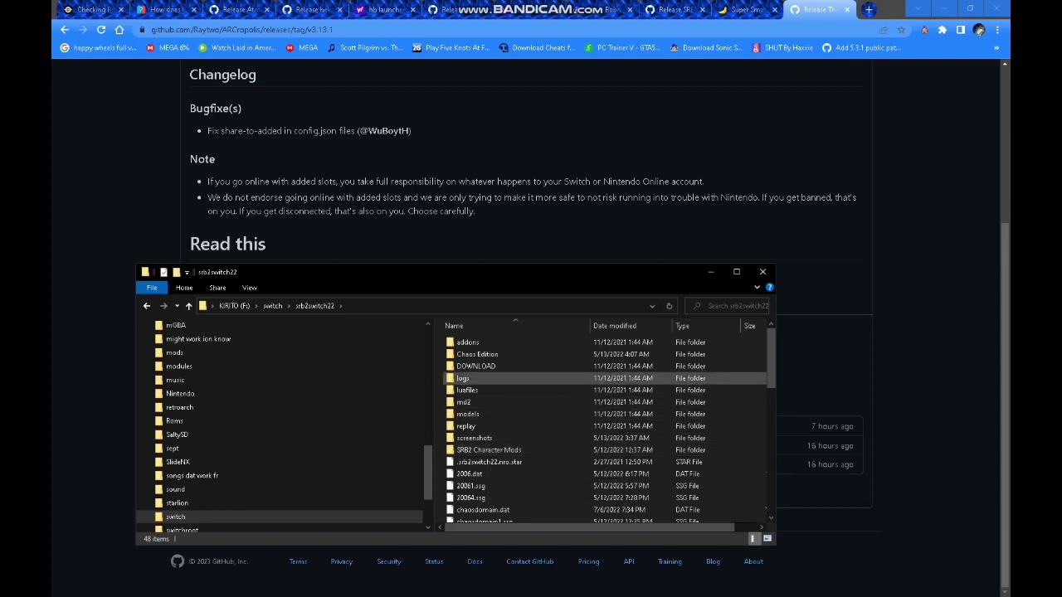
double_click(475, 366)
scroll(581, 423, "down", 1)
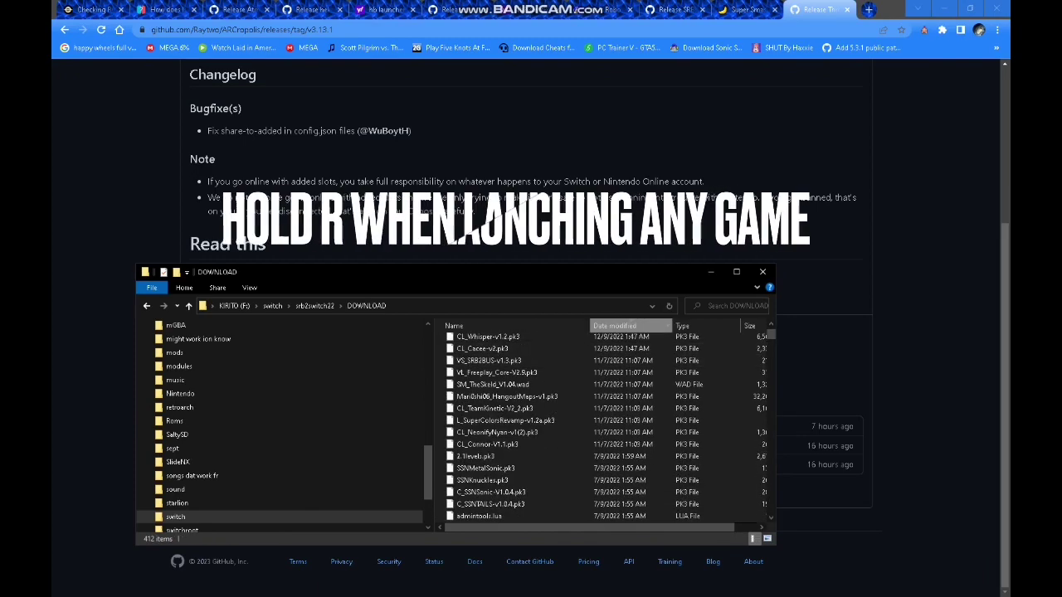
left_click(615, 325)
scroll(539, 427, "down", 2)
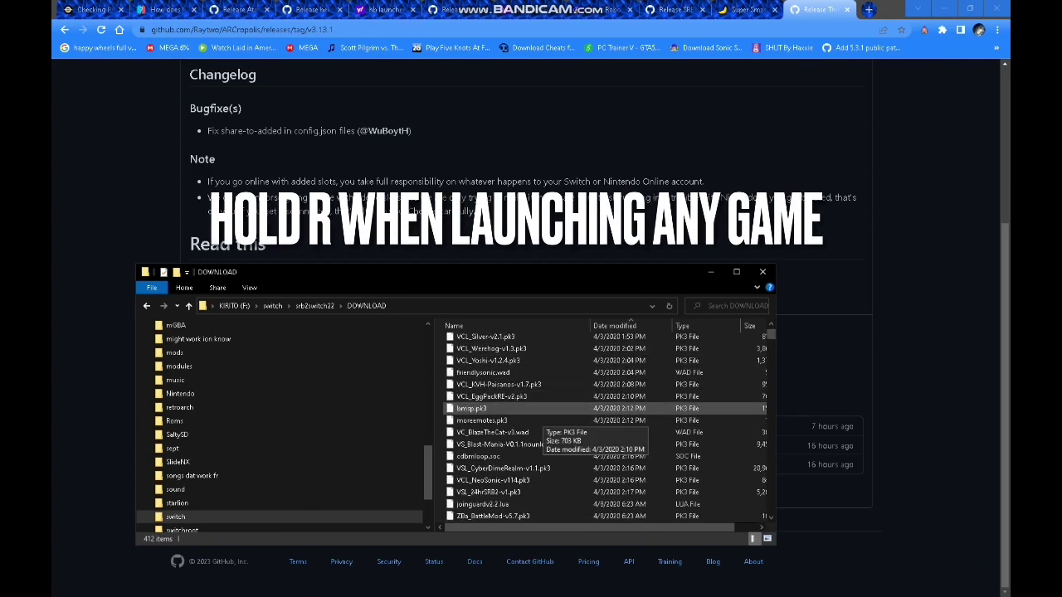
scroll(539, 443, "down", 6)
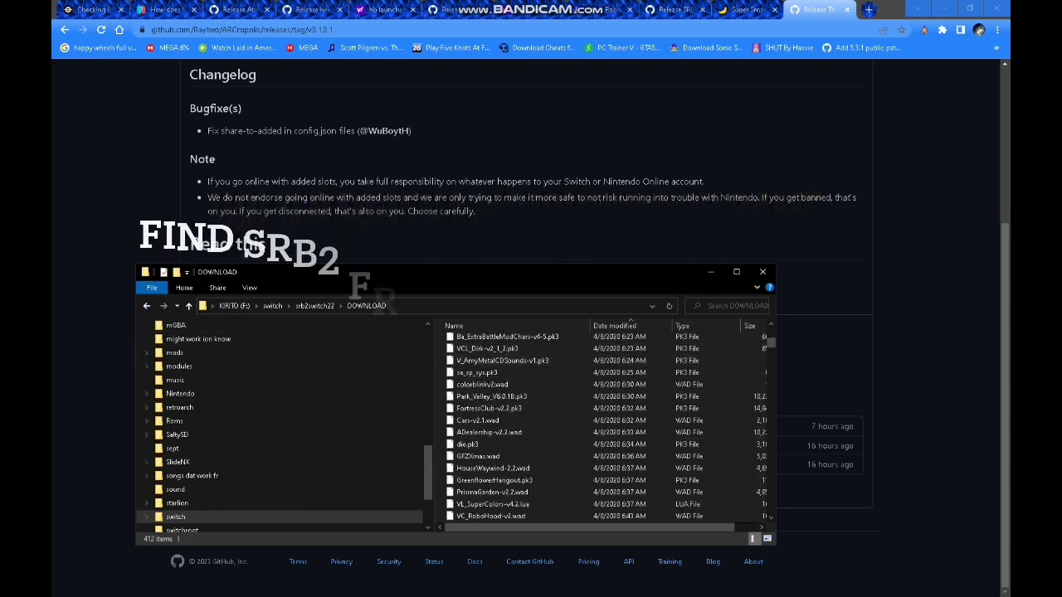
key("alt+Up")
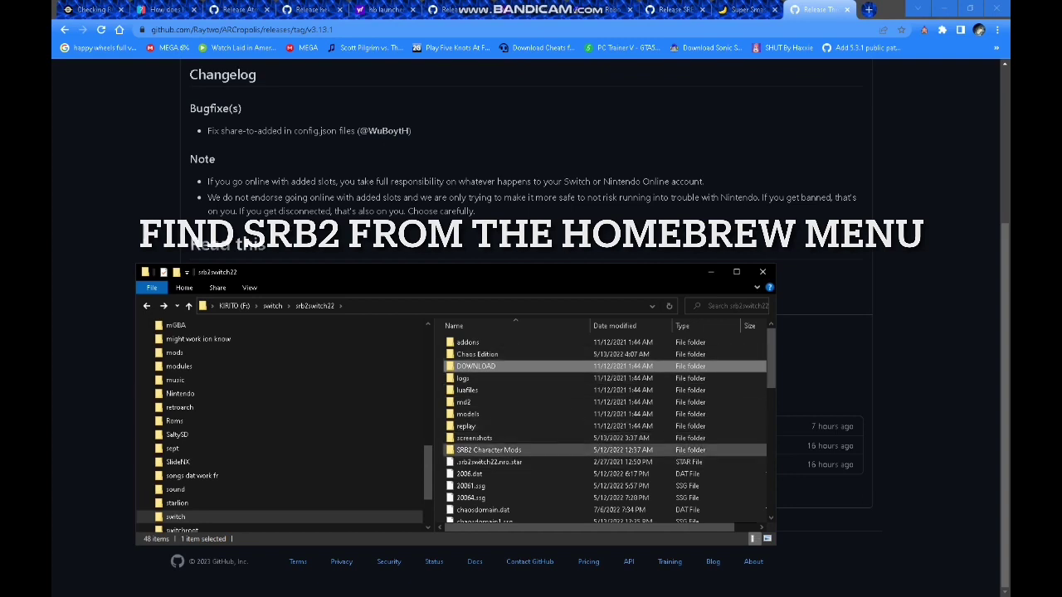
- Look through the mod files in the SRB2 Character Mods folder and return to the srb2switch22 folder
double_click(614, 452)
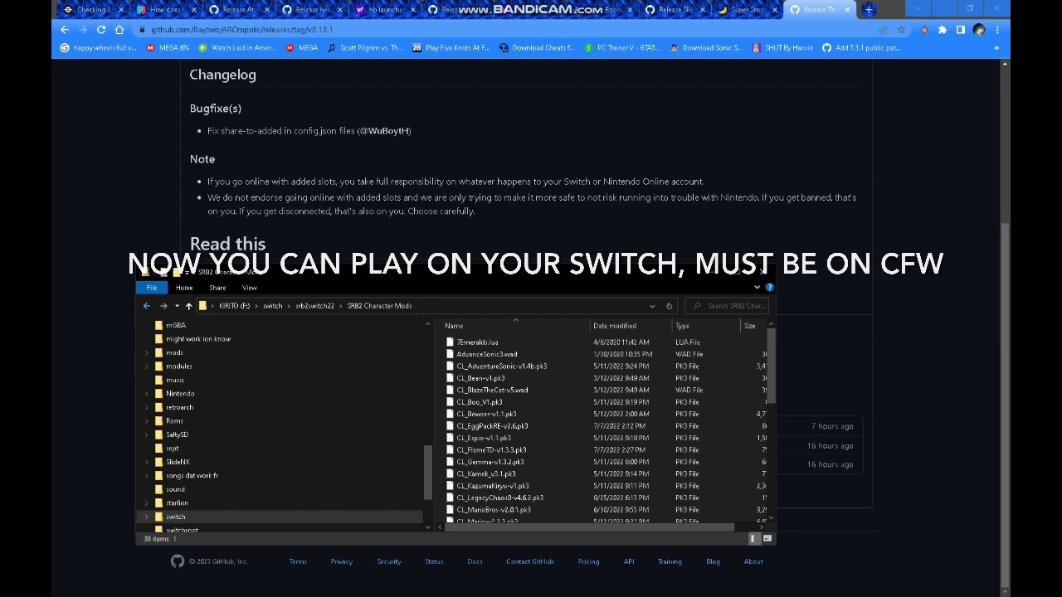
scroll(539, 424, "down", 5)
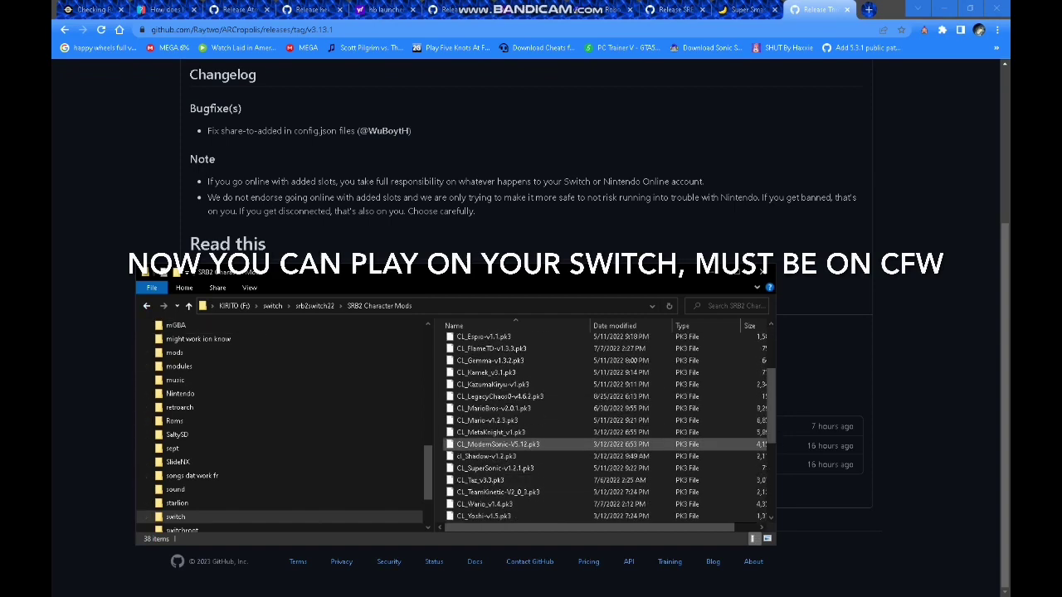
scroll(498, 421, "down", 3)
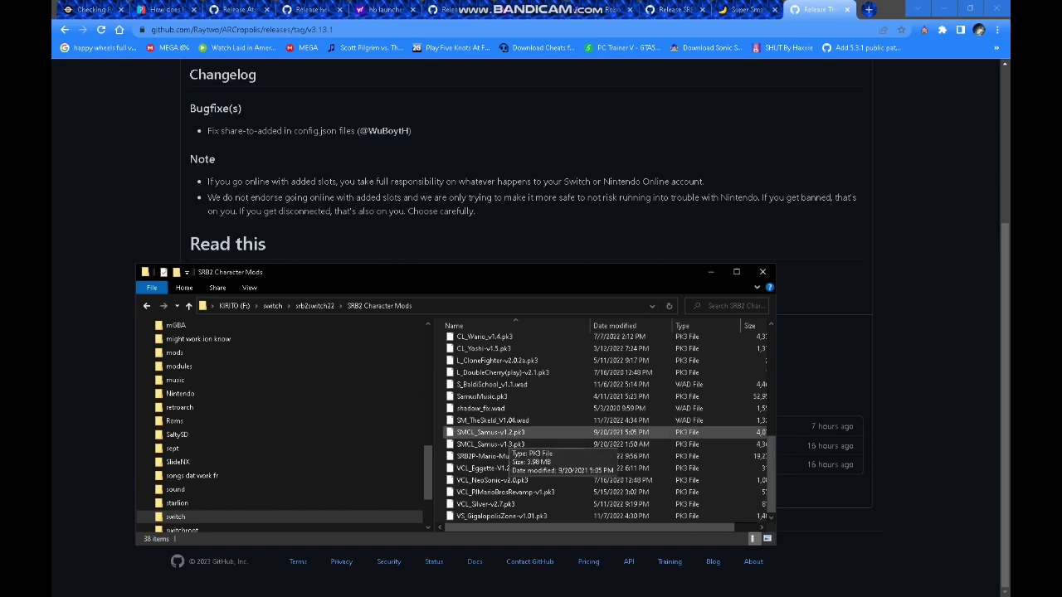
scroll(502, 433, "up", 3)
scroll(508, 439, "up", 4)
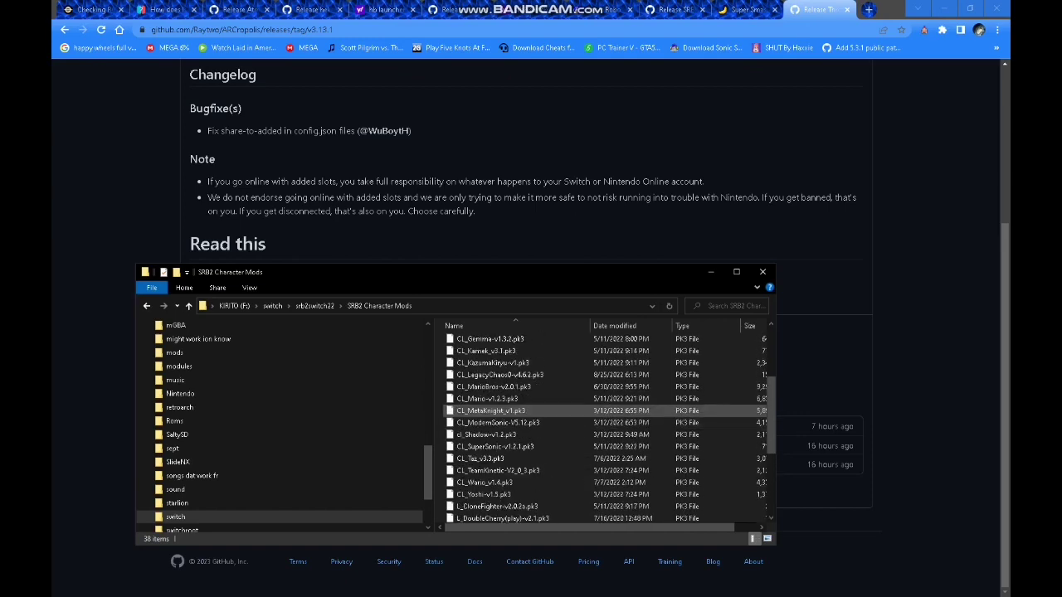
scroll(497, 411, "down", 1)
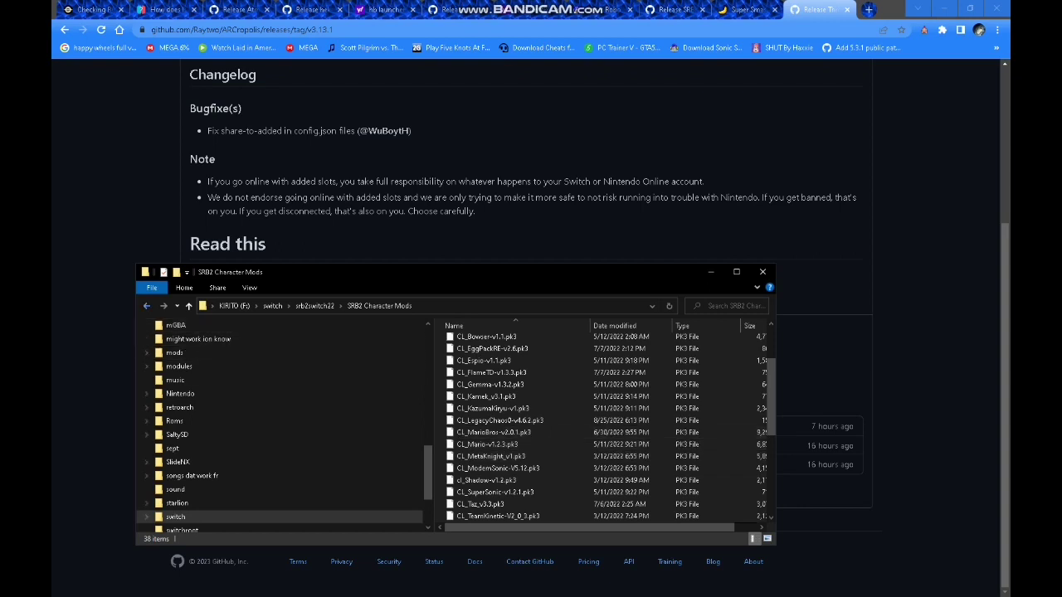
left_click(188, 306)
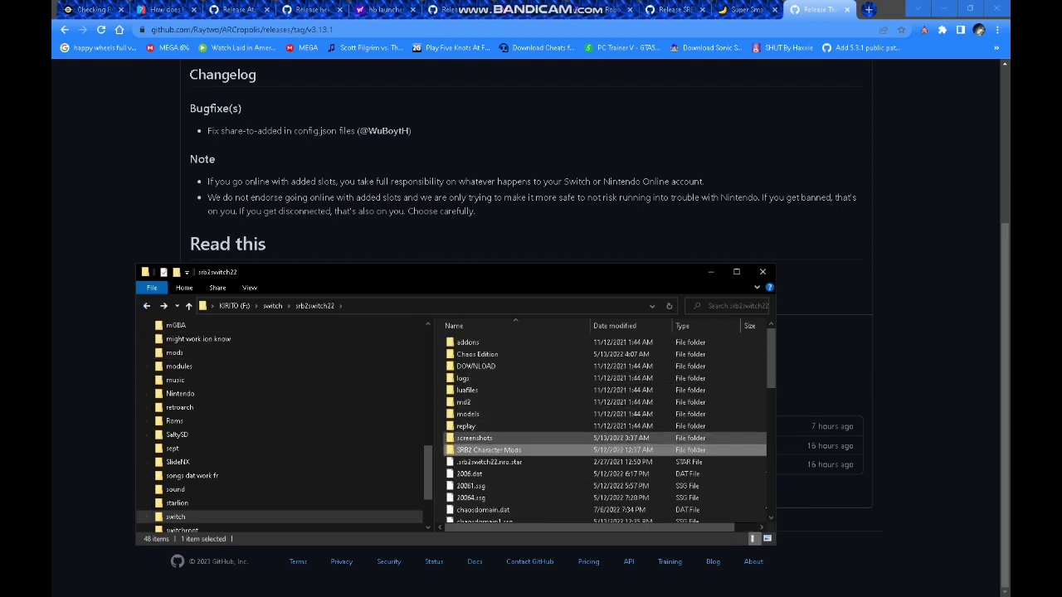
- Review the game data and save files in the srb2switch22 folder through to the end of the list
key("Down")
key("Down")
key("Down")
key("Down")
key("Down")
key("Down")
key("Down")
key("Down")
key("Down")
key("Down")
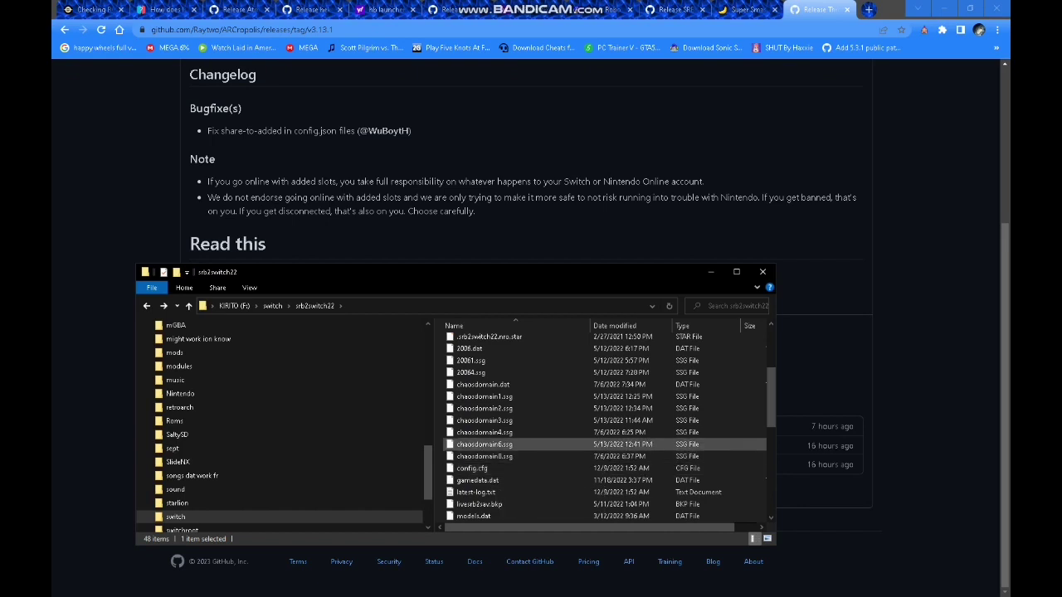
scroll(604, 429, "down", 4)
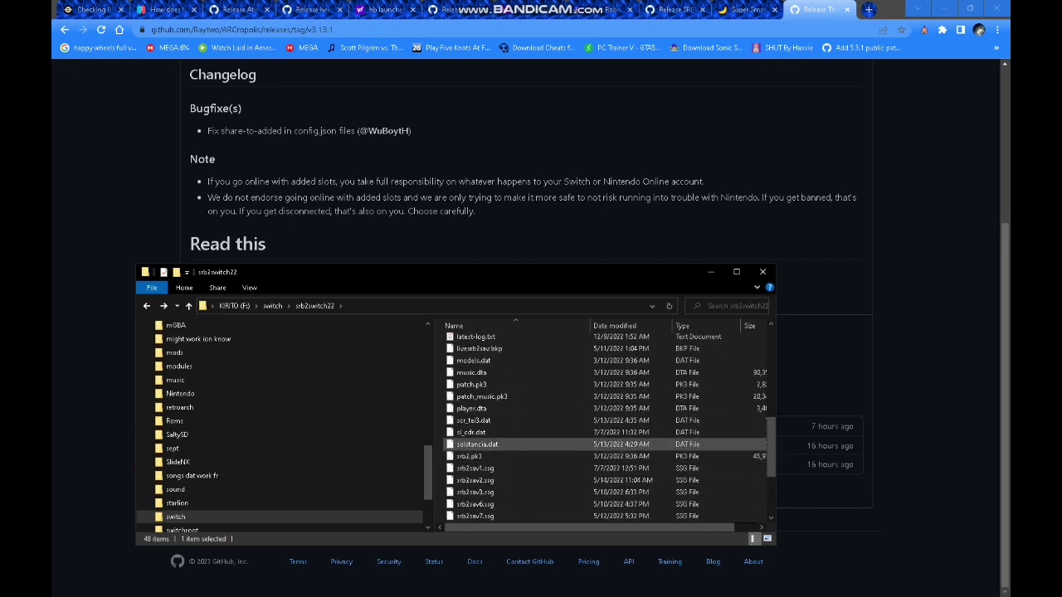
scroll(581, 444, "down", 3)
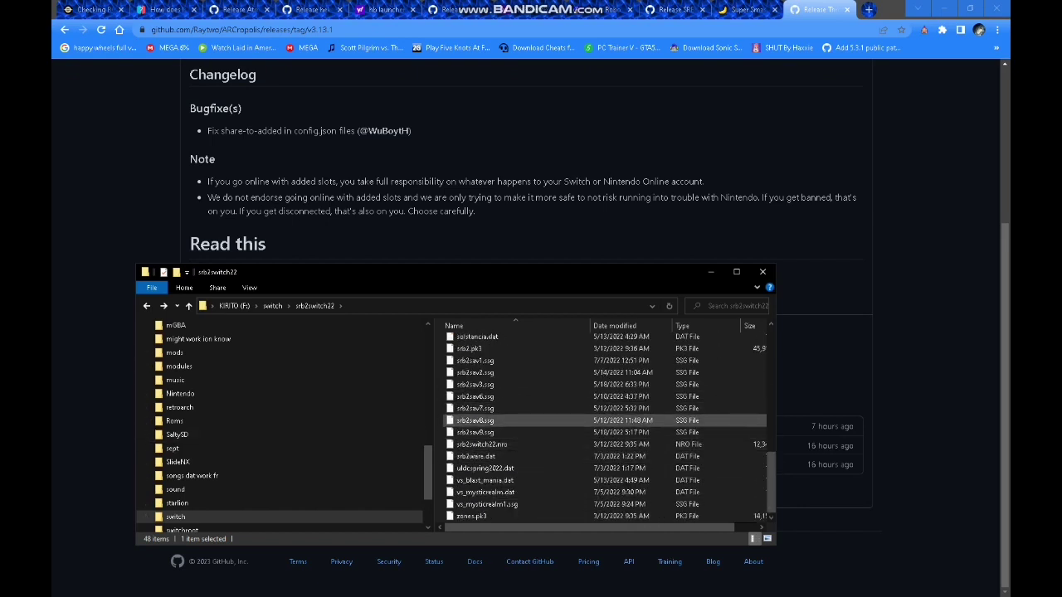